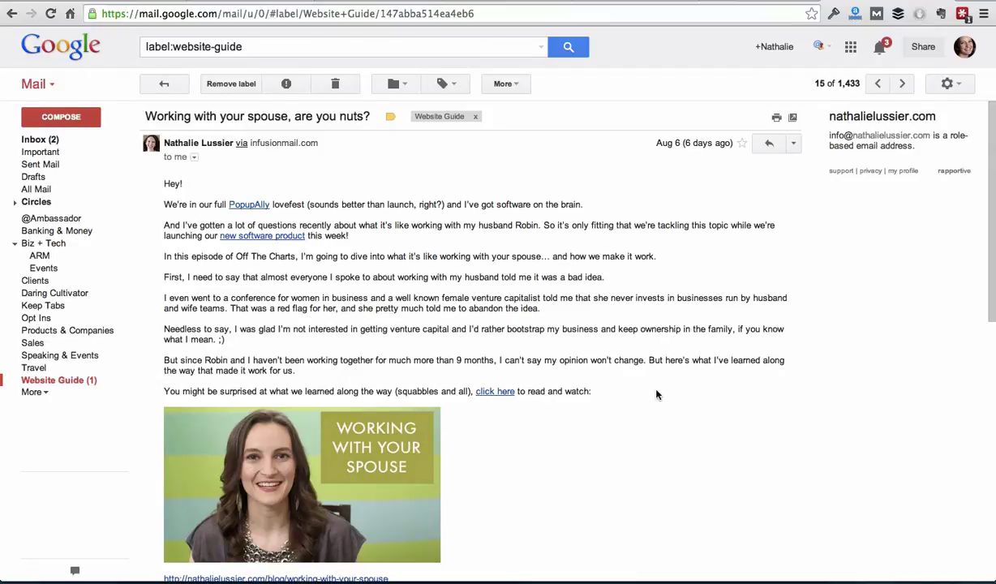
Step: Scroll down through the newsletter email in Gmail
scroll(657, 395, down, 2)
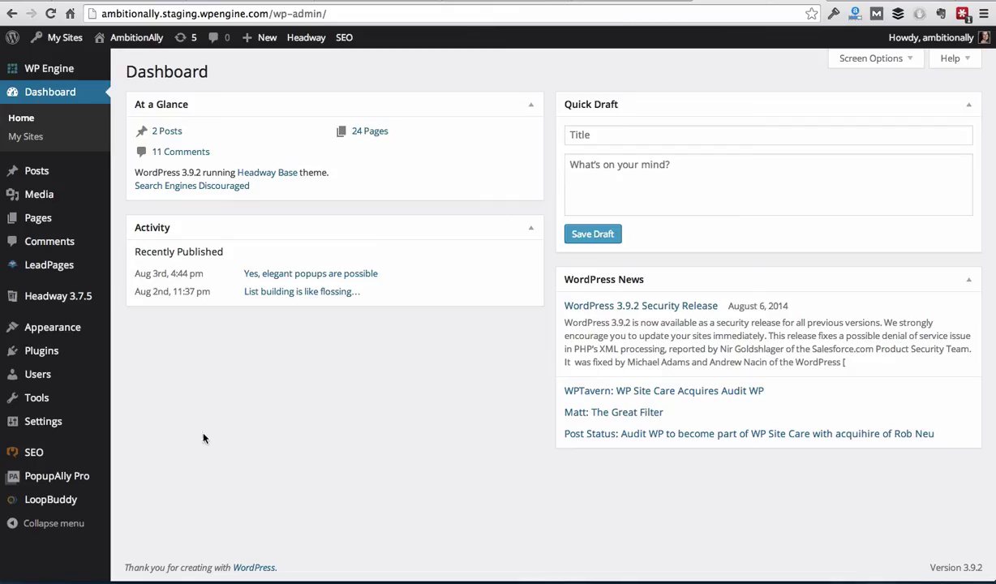
Step: Open the PopupAlly Pro Display Settings from the WordPress admin sidebar
click(53, 476)
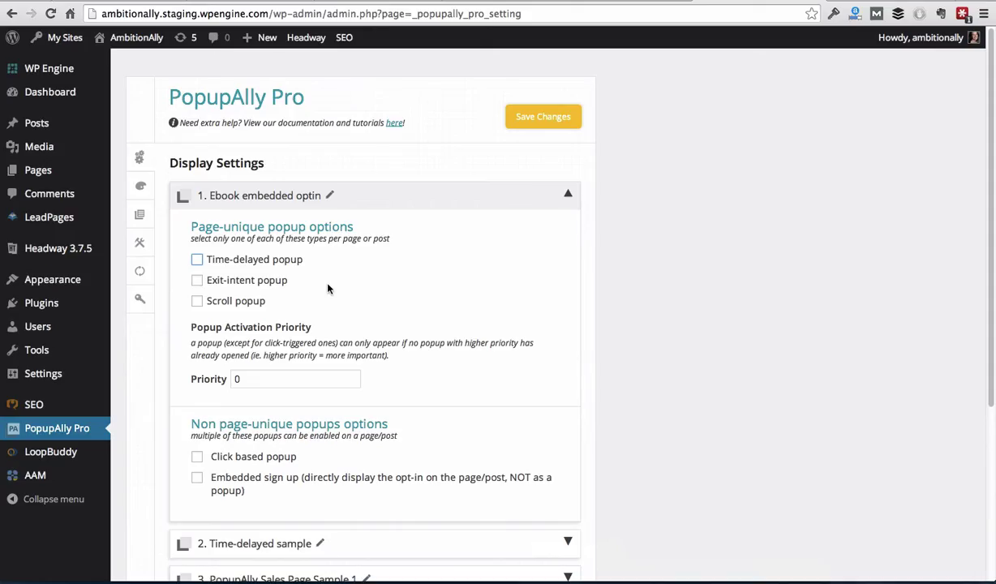
Step: Switch the Ebook embedded optin from a time-delayed trigger to an exit-intent popup
click(286, 263)
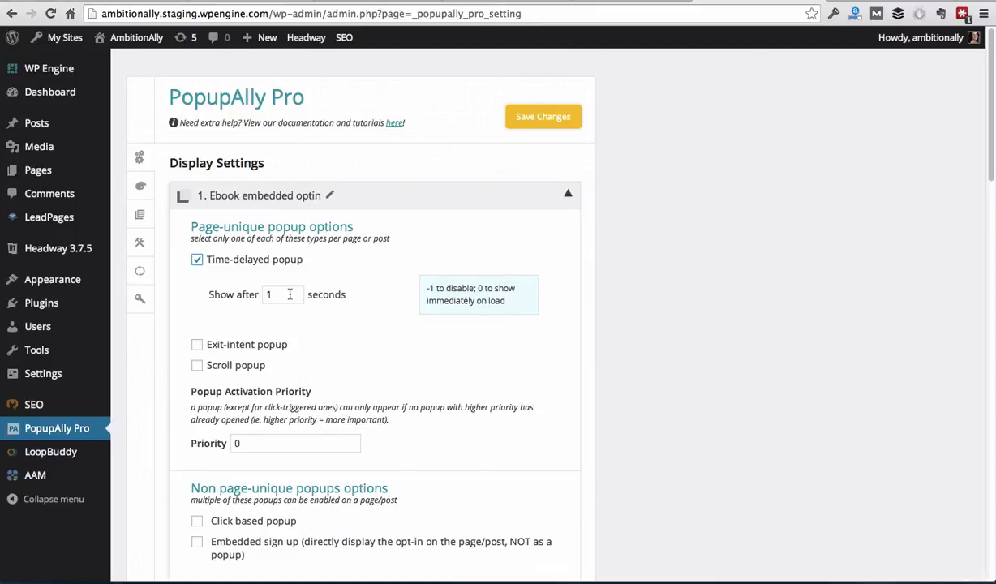
click(199, 261)
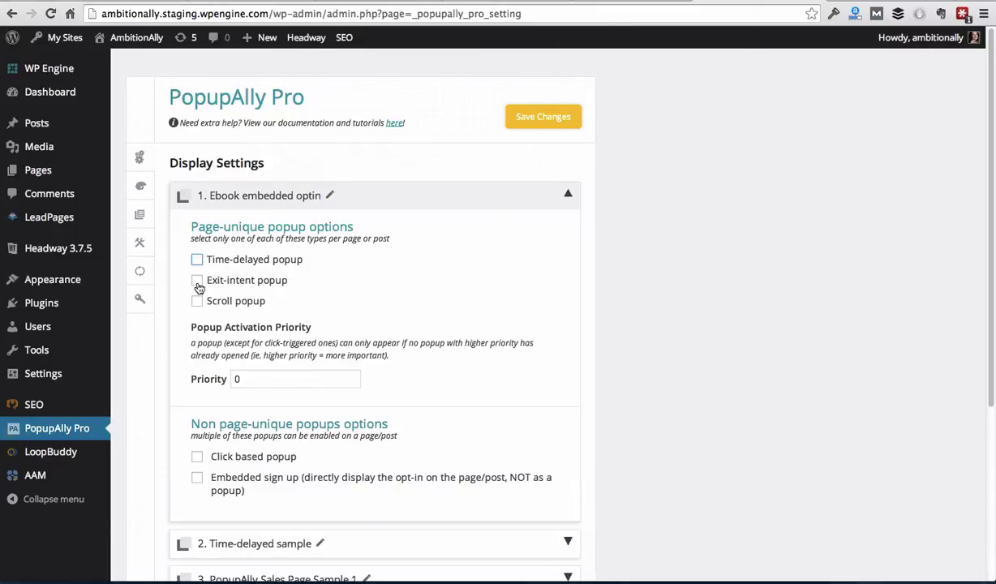
click(197, 281)
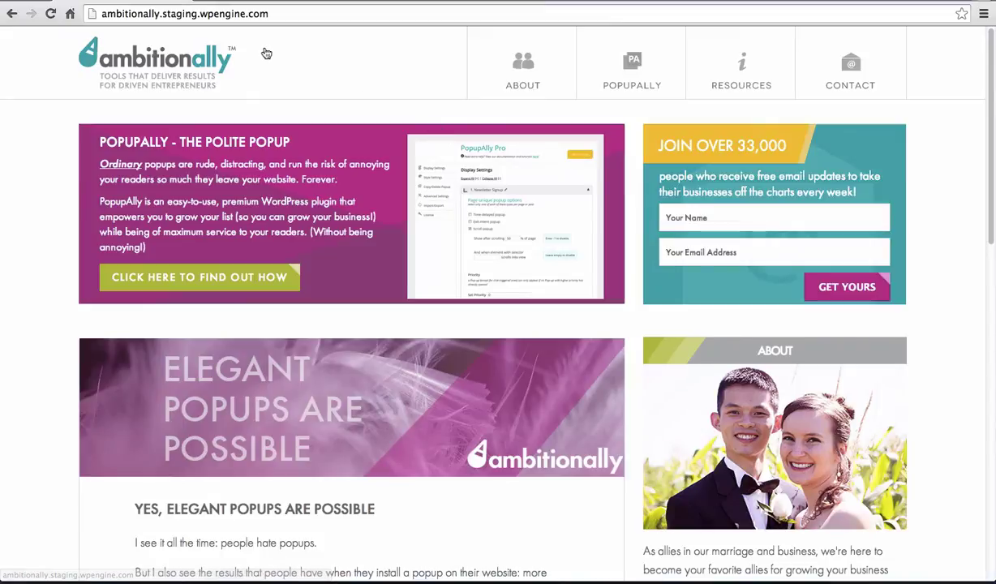
Step: Show the Ebook embedded optin after 70% page scroll, and scroll the homepage to test it
mouse_move(94, 13)
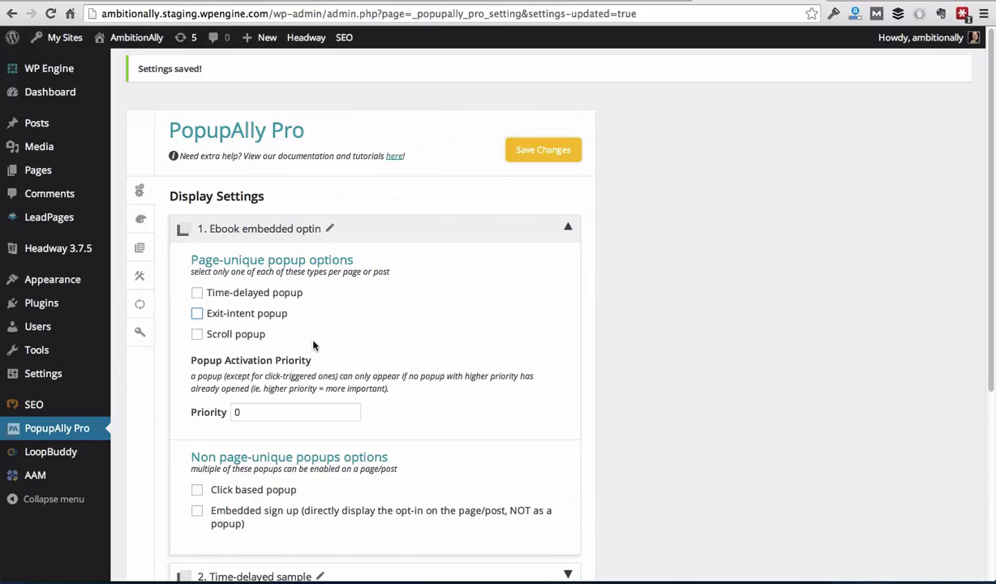
click(197, 334)
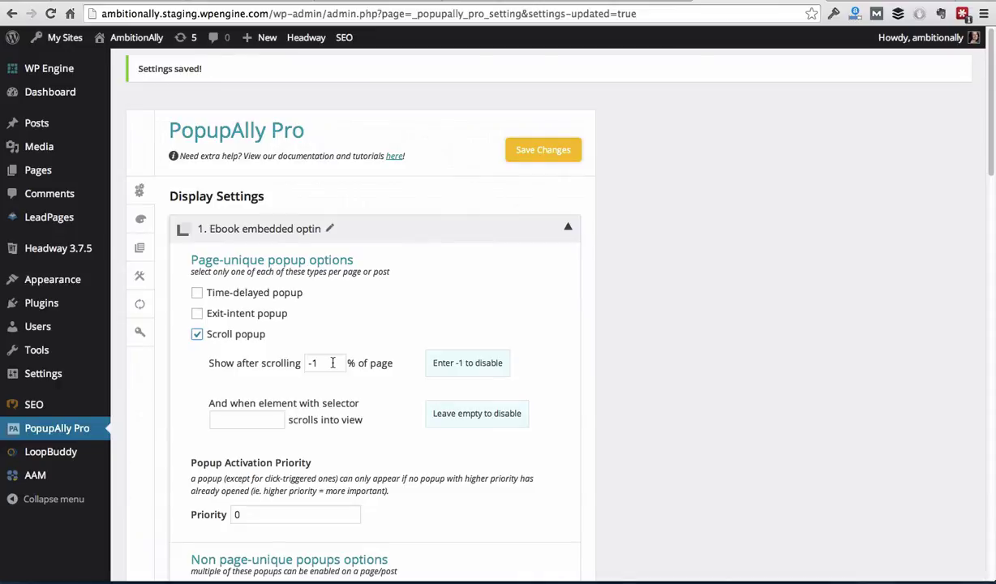
drag(333, 363, 296, 364)
text(70)
click(387, 303)
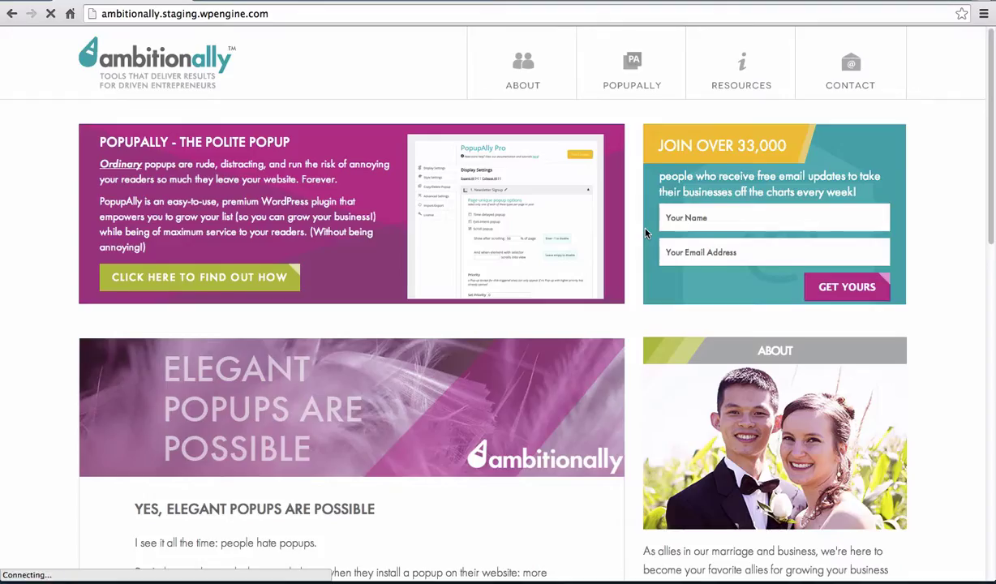
scroll(646, 233, down, 5)
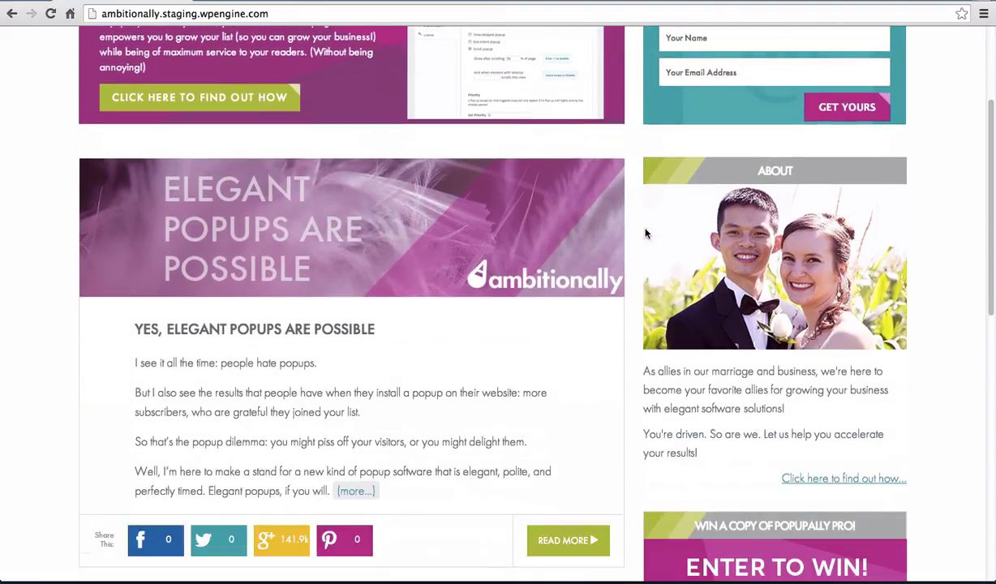
scroll(646, 233, down, 8)
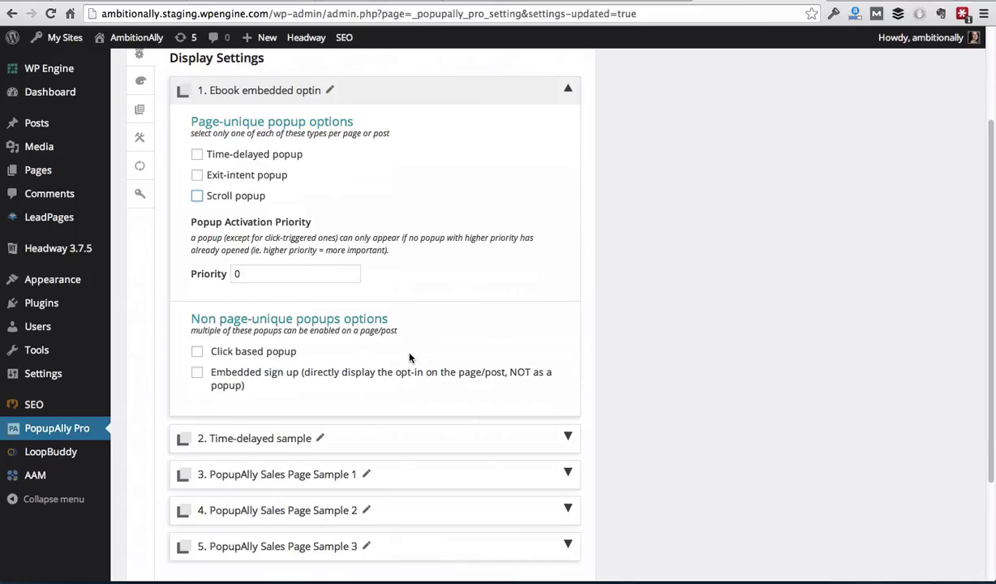
Step: Tick Click based popup and link the About page's 'Click here.' with class popup-click-open-trigger-1
click(225, 349)
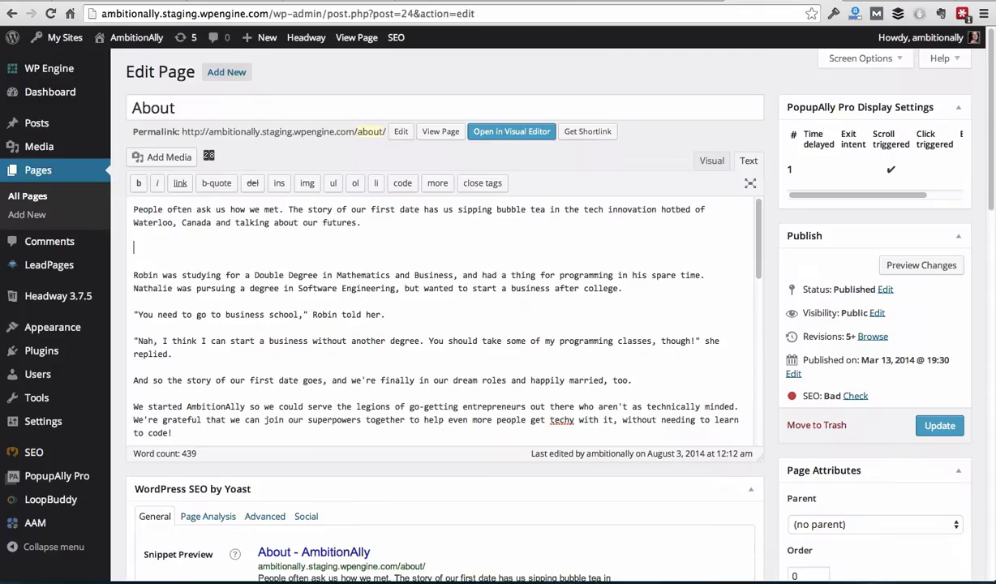
text(Click here.</a>)
click(133, 248)
text(<a href=")
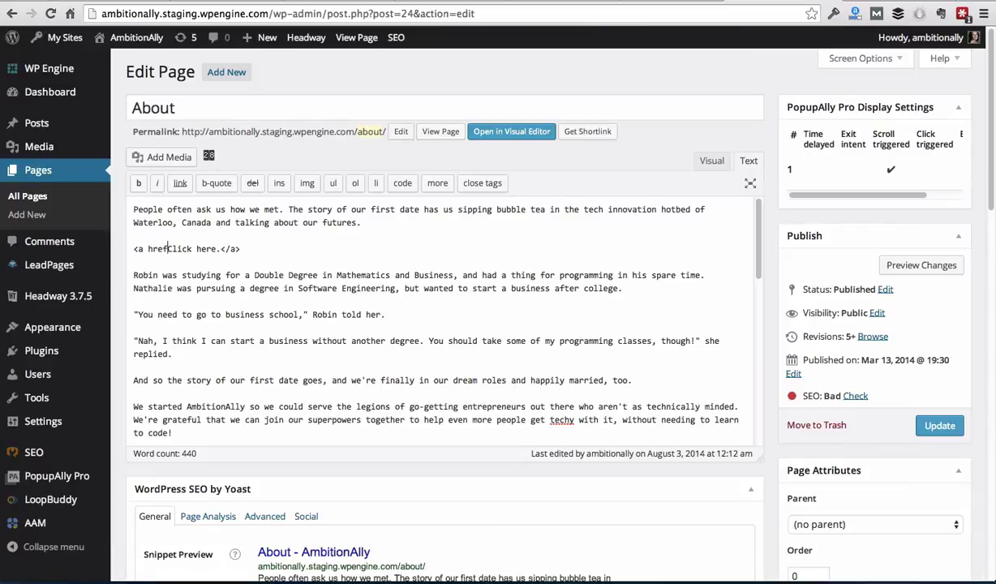
text(#" class=")
text(popup-click-open-trigger-1)
text(">)
key(BackSpace)
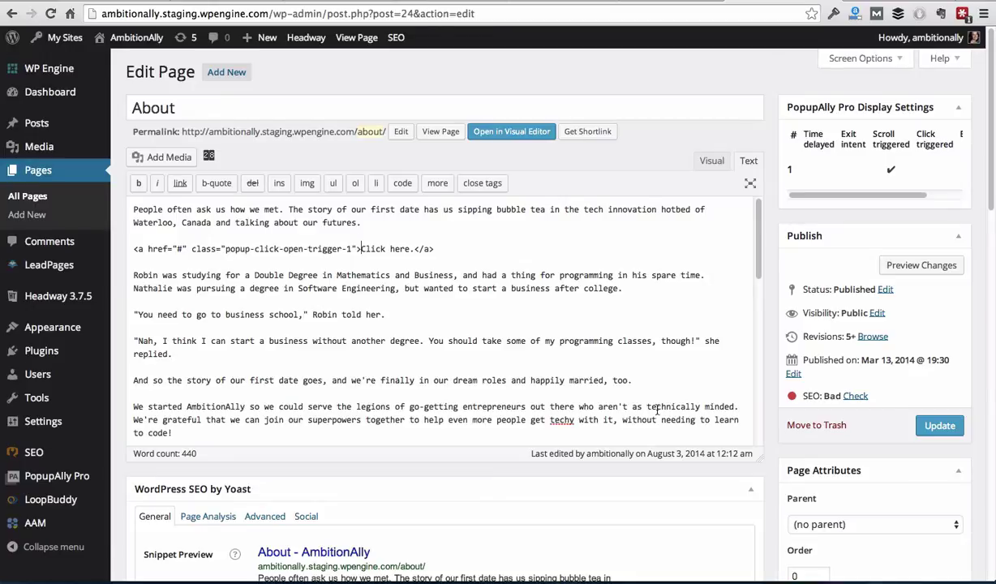
click(939, 430)
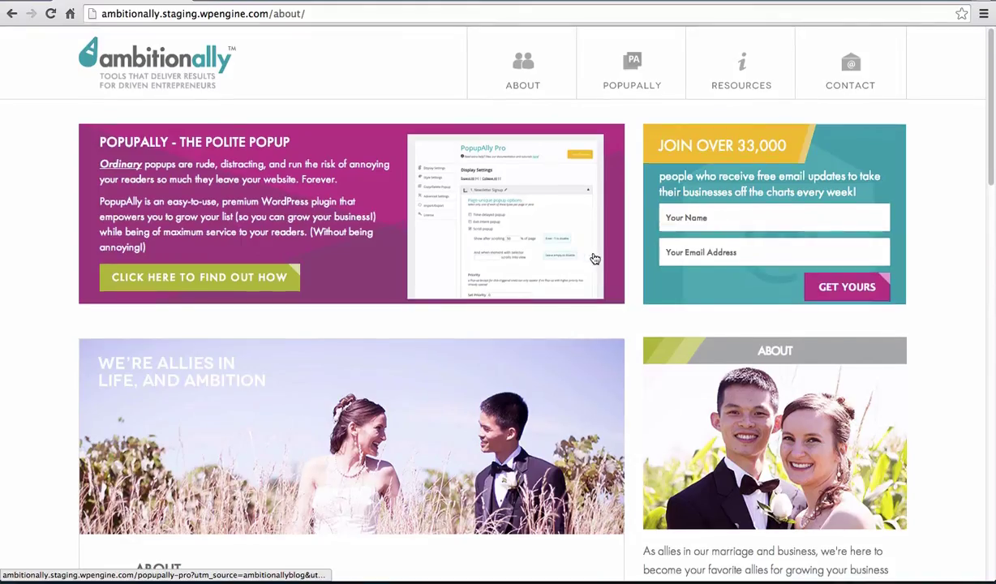
Step: Open the opt-in popup from the About page's 'Click here.' link, then close it
scroll(592, 258, down, 4)
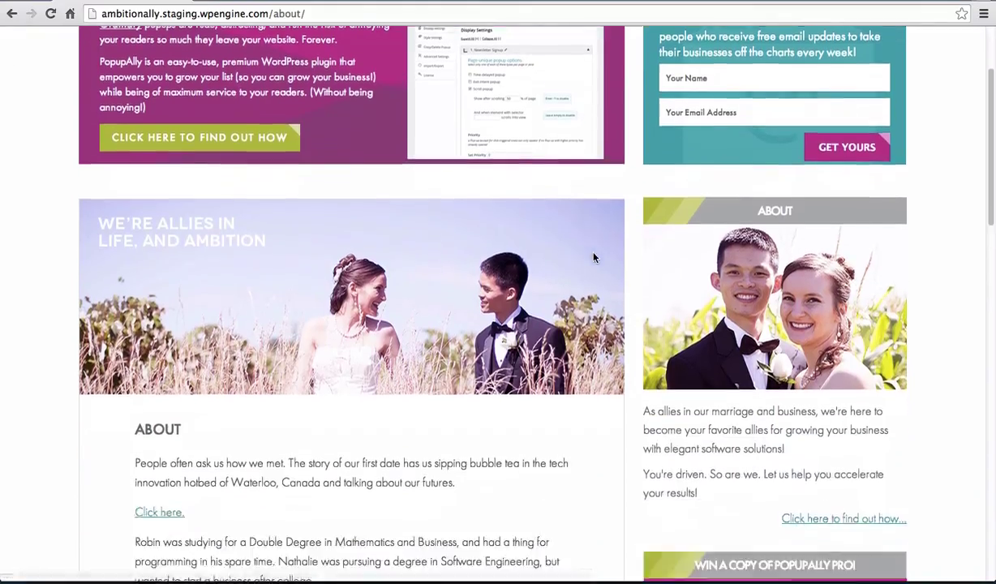
scroll(593, 258, down, 5)
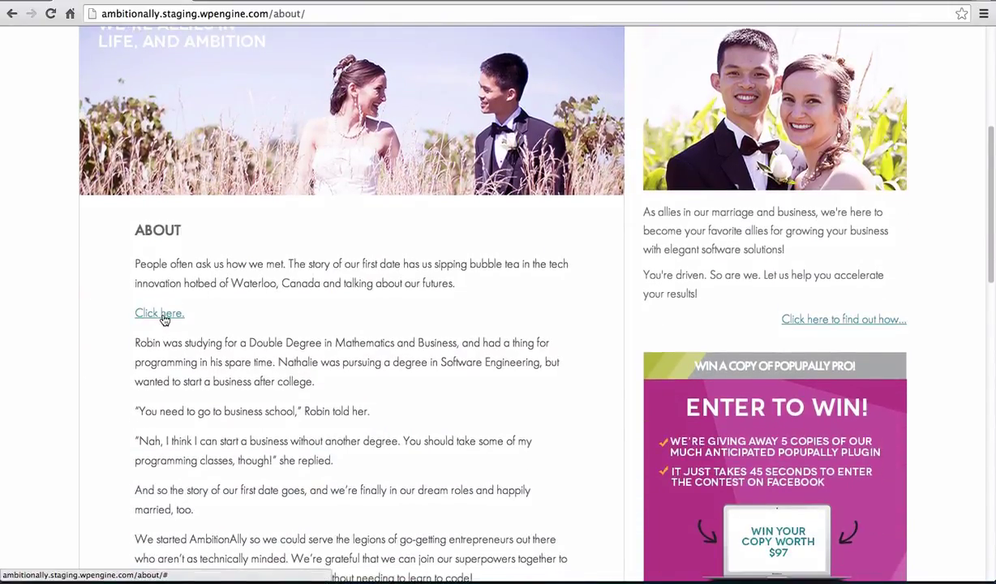
click(162, 315)
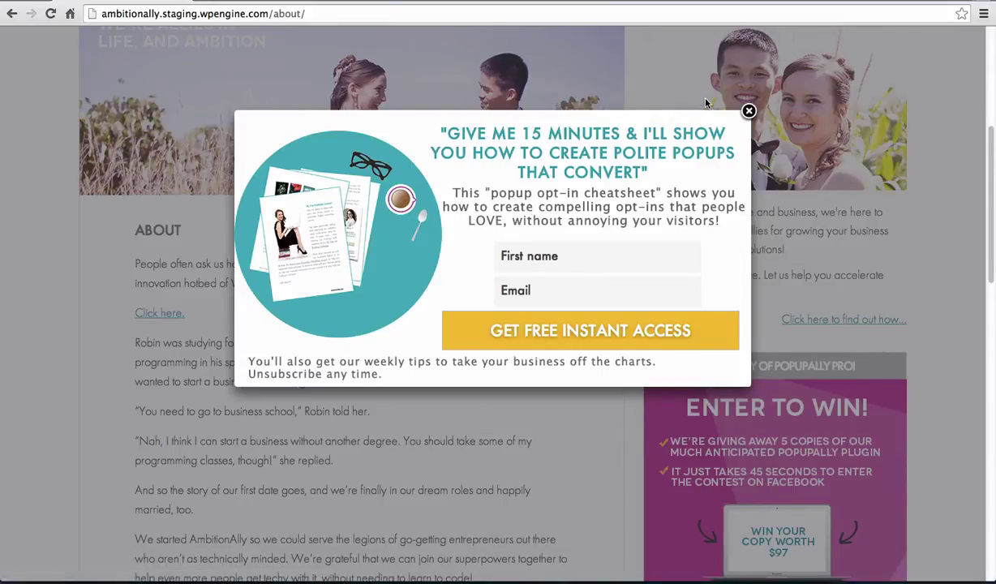
click(748, 112)
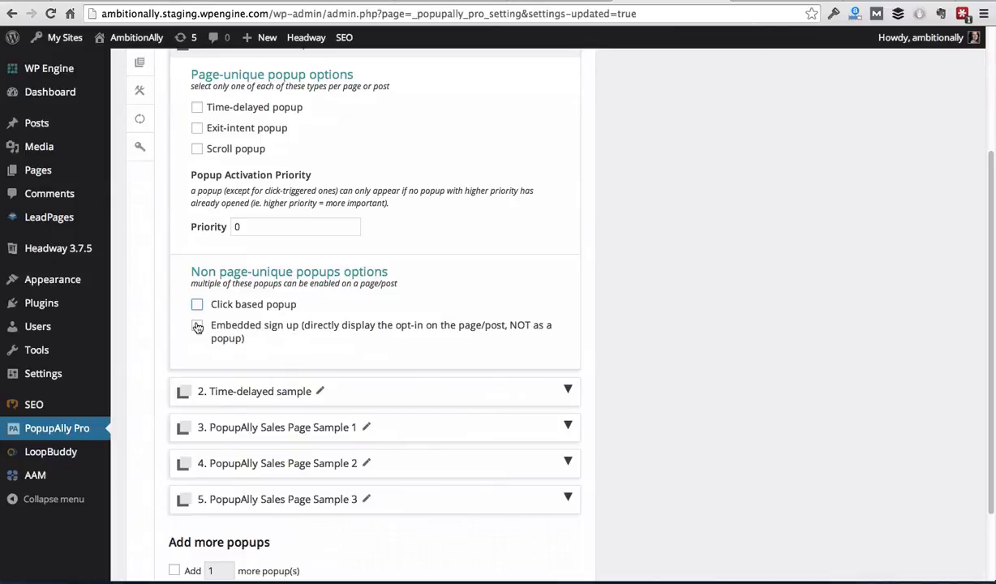
Step: Embed the sign-up box at end of post/page content and scroll to the Popup Template preview
click(197, 325)
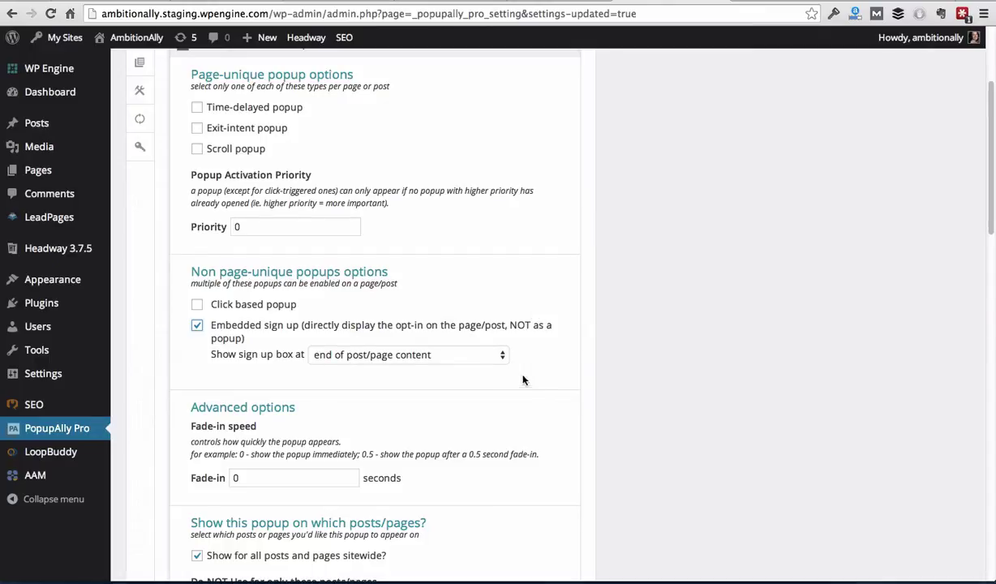
click(499, 360)
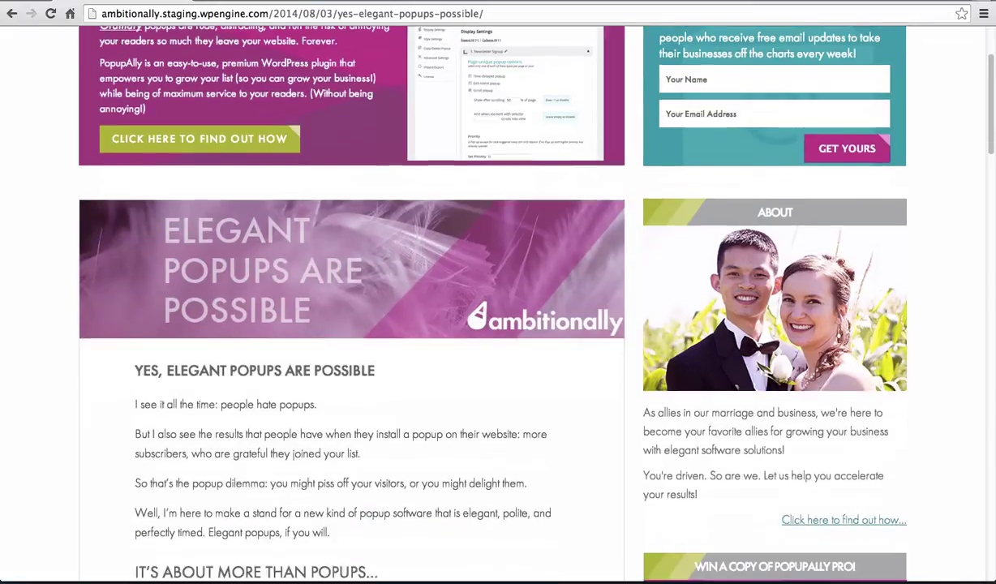
scroll(702, 447, down, 10)
scroll(701, 448, down, 8)
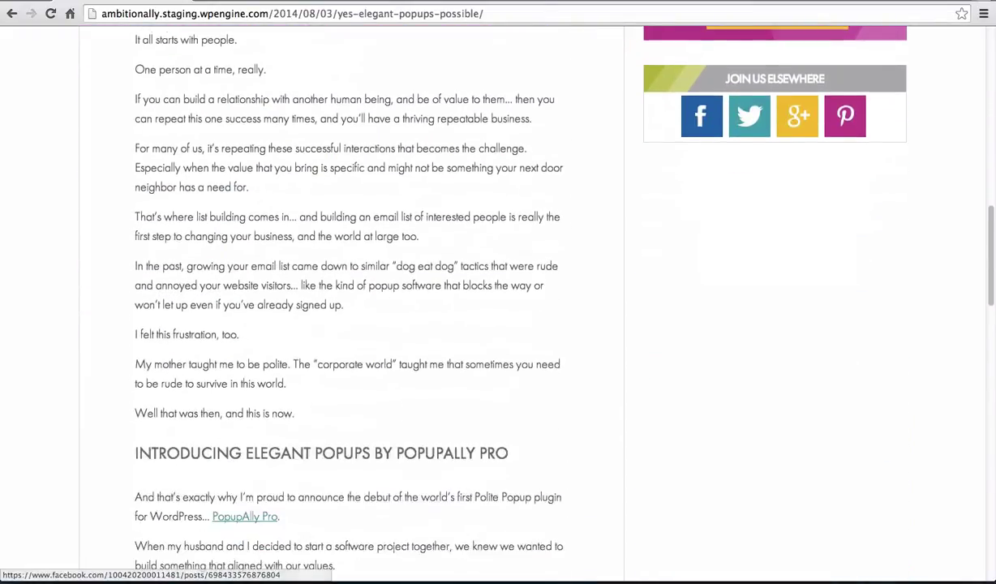
scroll(702, 448, down, 10)
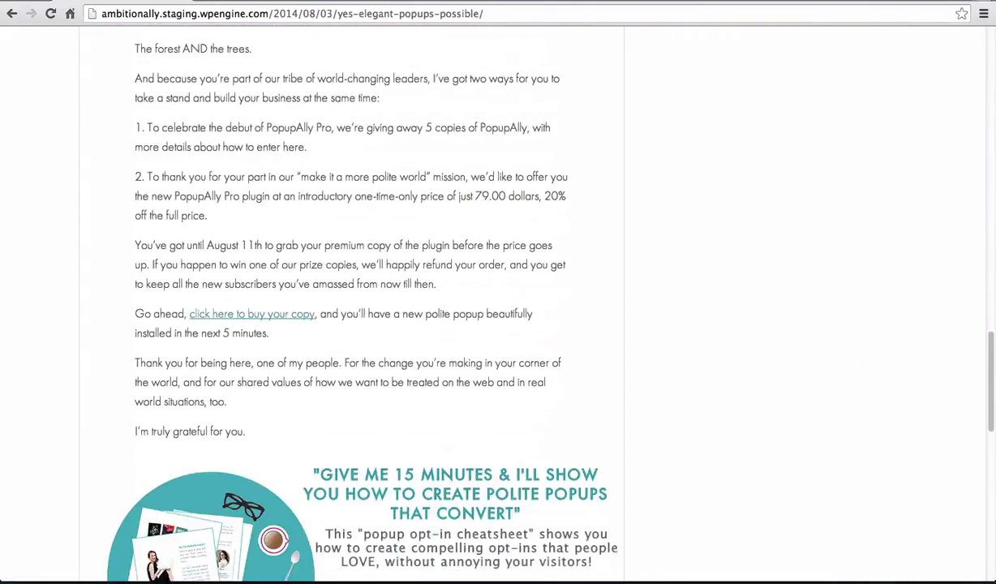
scroll(515, 294, down, 2)
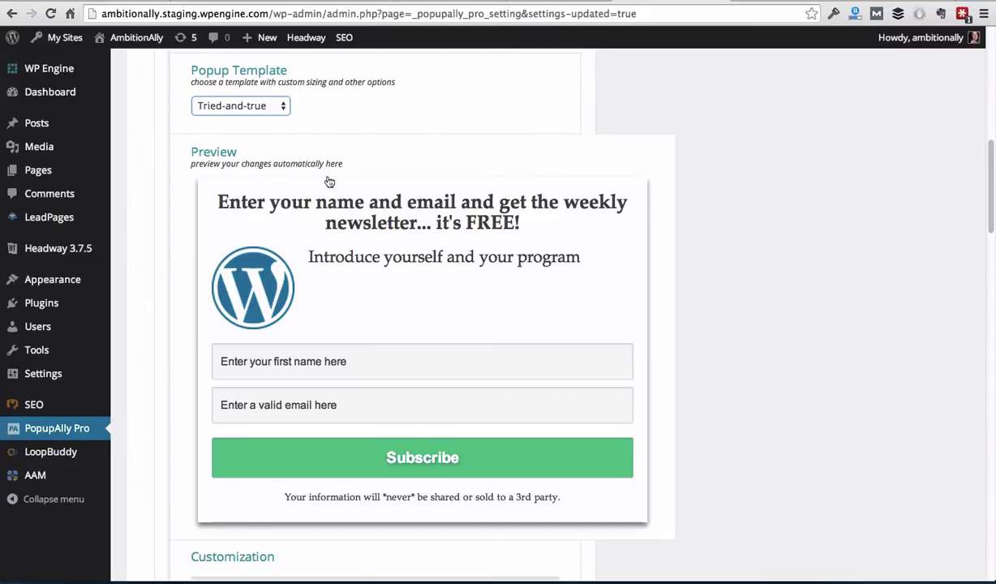
Step: Try the Get Ebook!, Great Video, Just Image and Limitless templates, then settle on Full Width
click(281, 107)
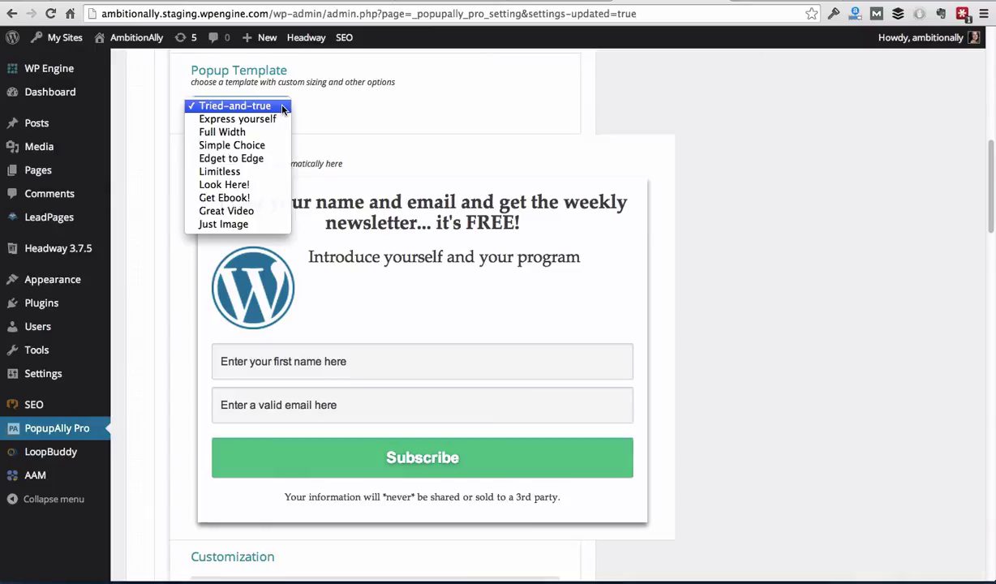
click(244, 197)
click(257, 109)
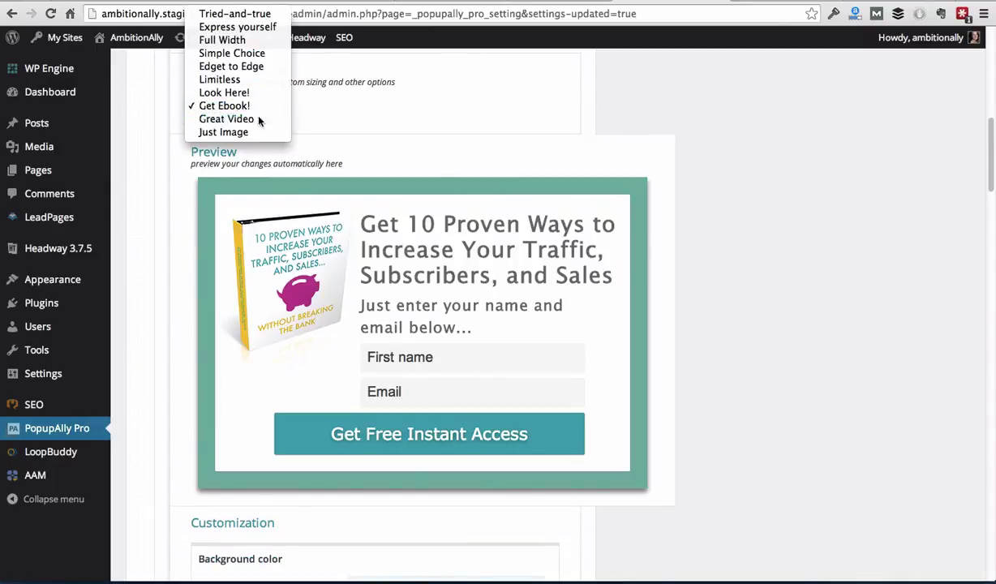
click(251, 118)
click(255, 110)
click(256, 120)
click(247, 103)
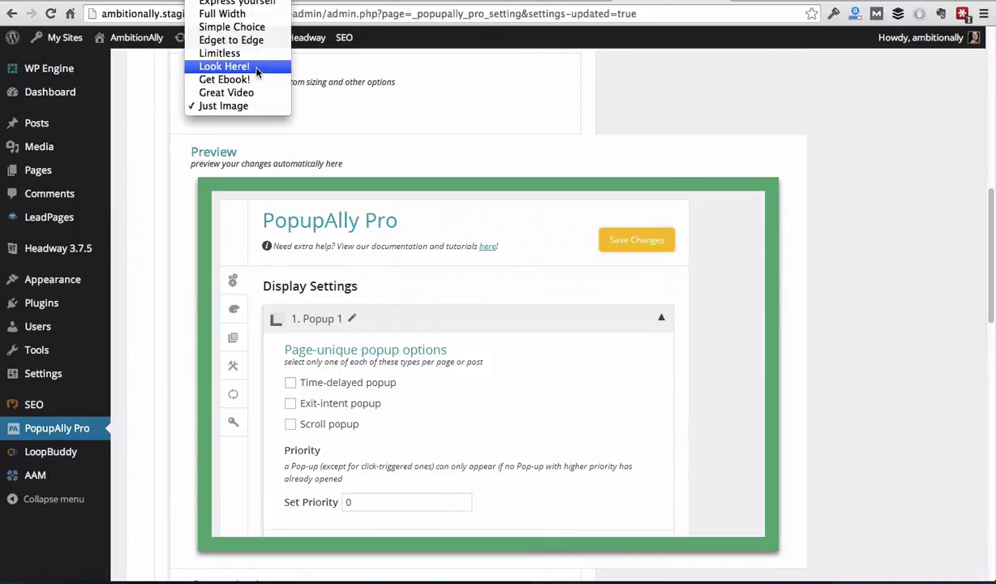
click(254, 54)
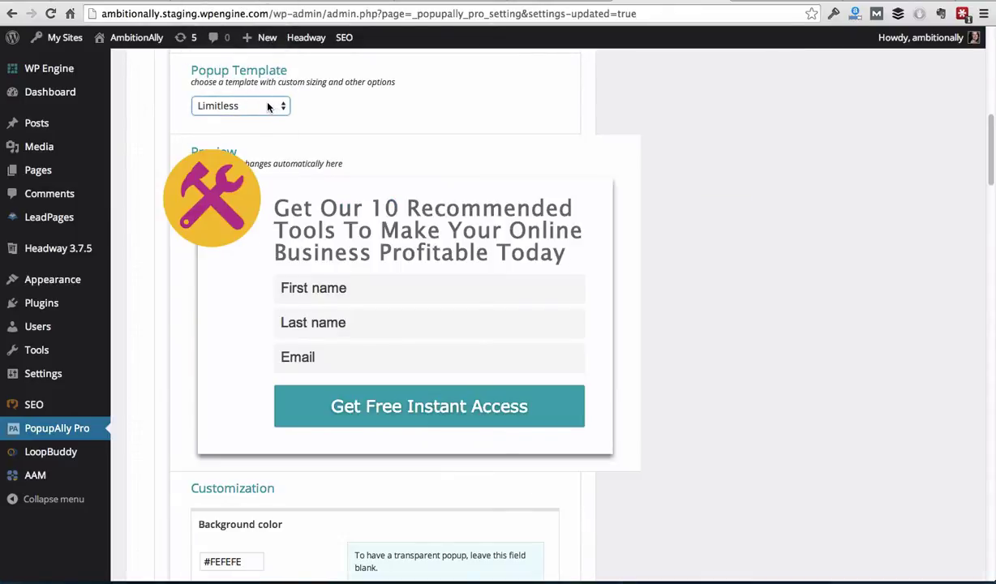
click(269, 106)
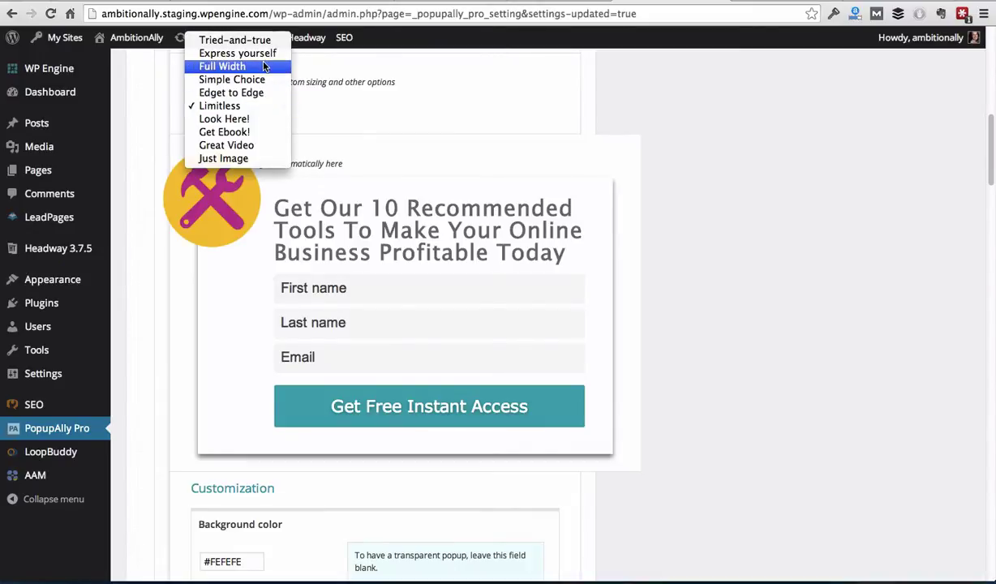
click(264, 66)
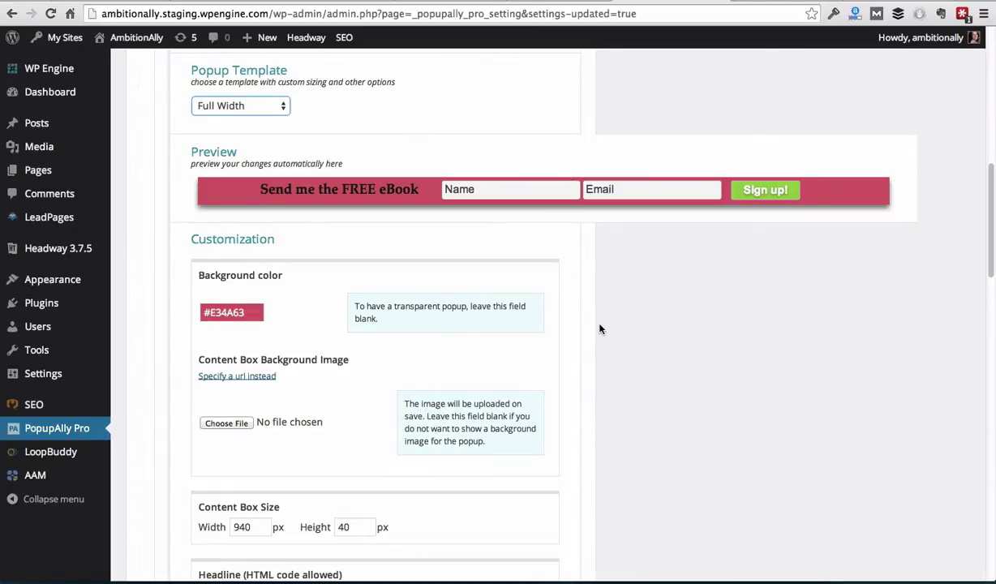
Step: Set the Top bottom test popup's sign-up box position to top of page (follow)
scroll(601, 329, down, 15)
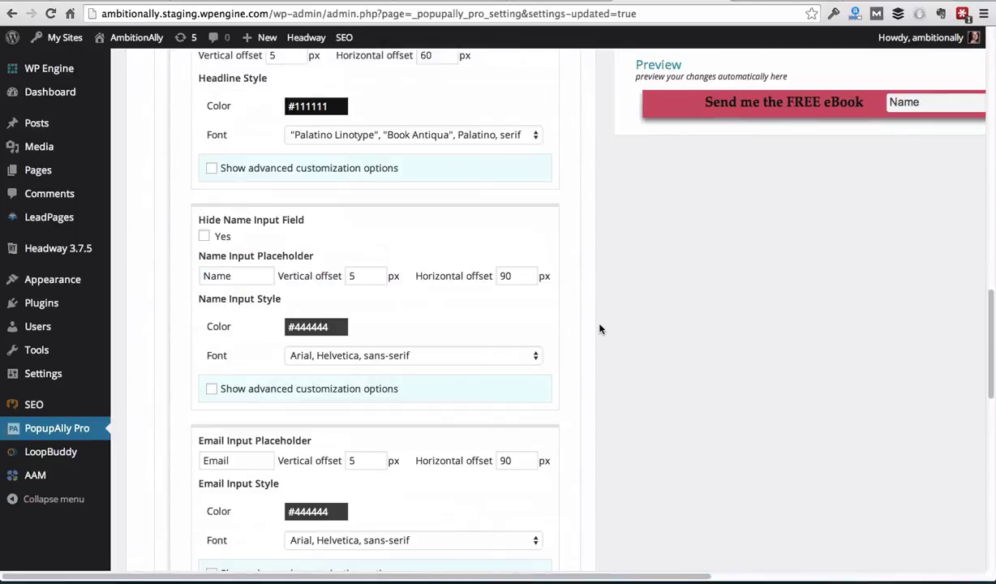
scroll(601, 328, down, 12)
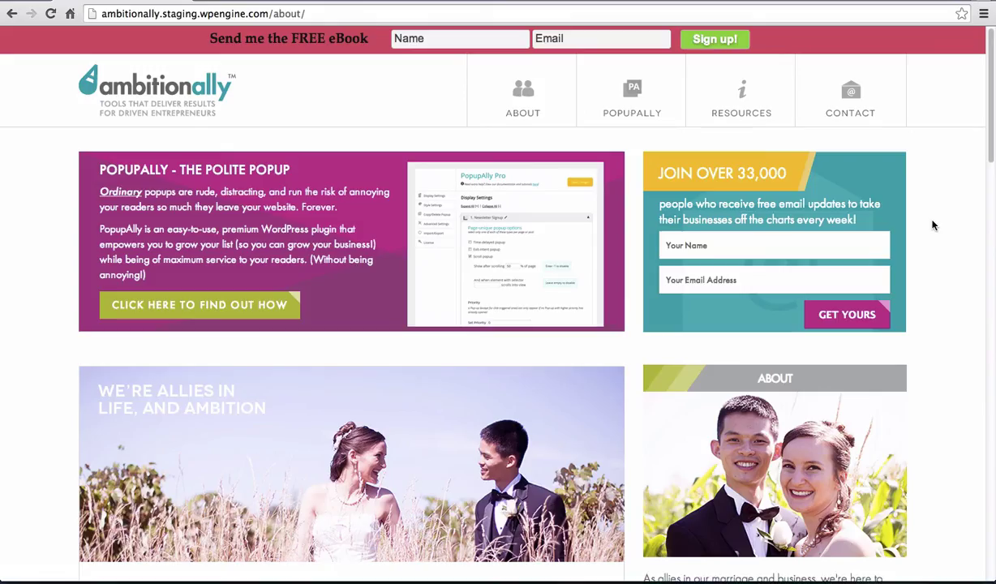
scroll(933, 226, down, 1)
scroll(932, 226, up, 1)
scroll(933, 226, down, 1)
scroll(933, 226, up, 1)
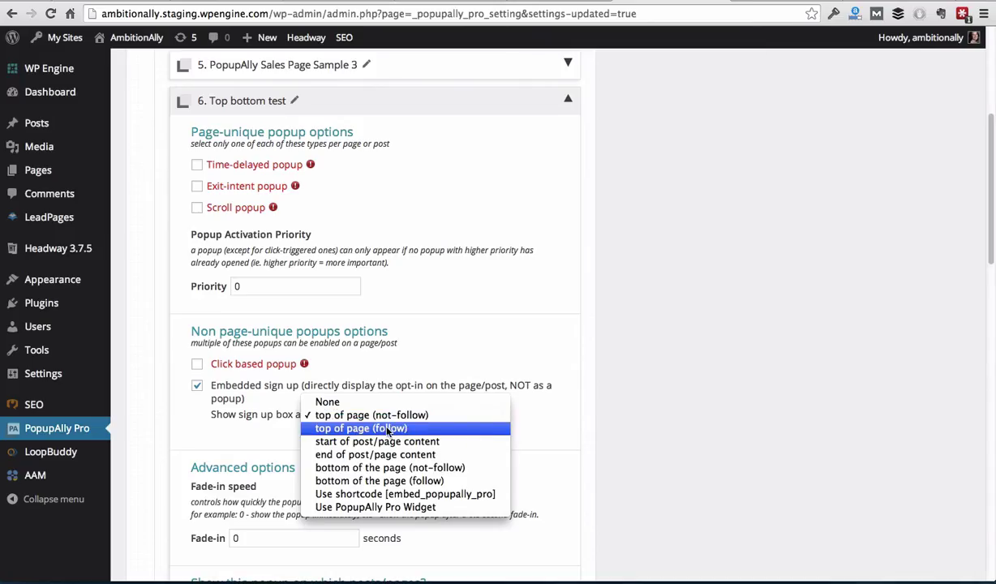
click(388, 432)
scroll(593, 384, up, 5)
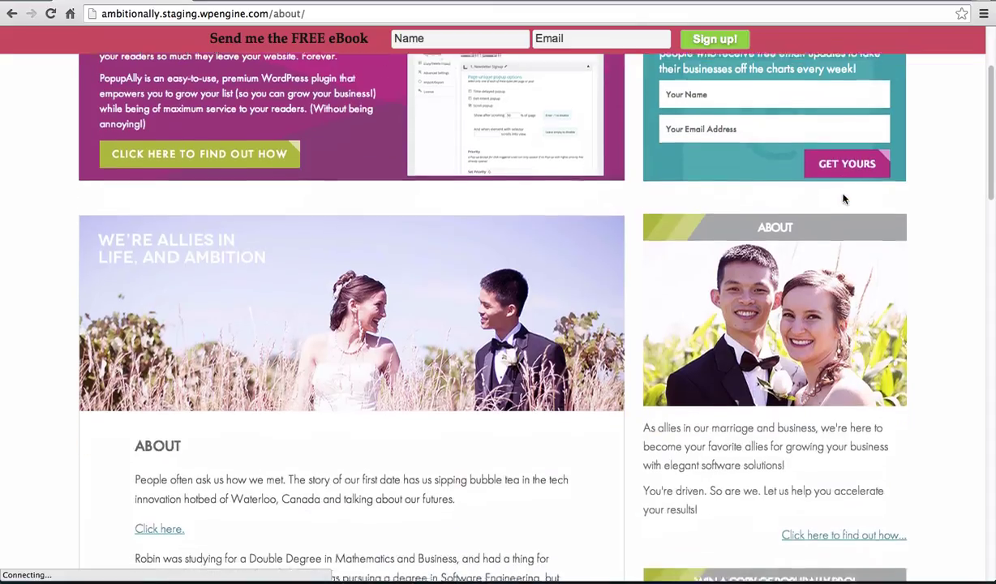
scroll(844, 197, down, 5)
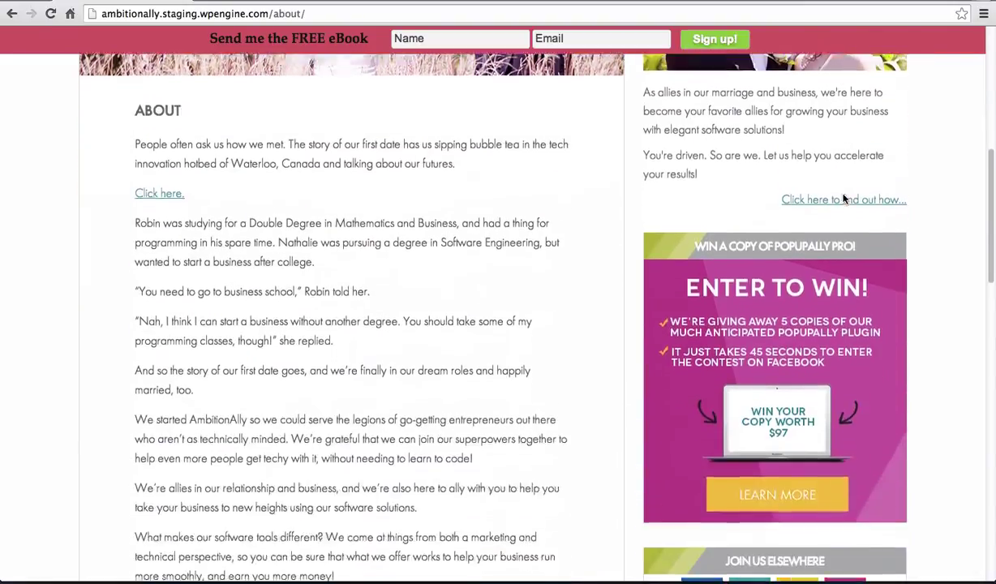
scroll(844, 197, down, 4)
scroll(811, 187, up, 10)
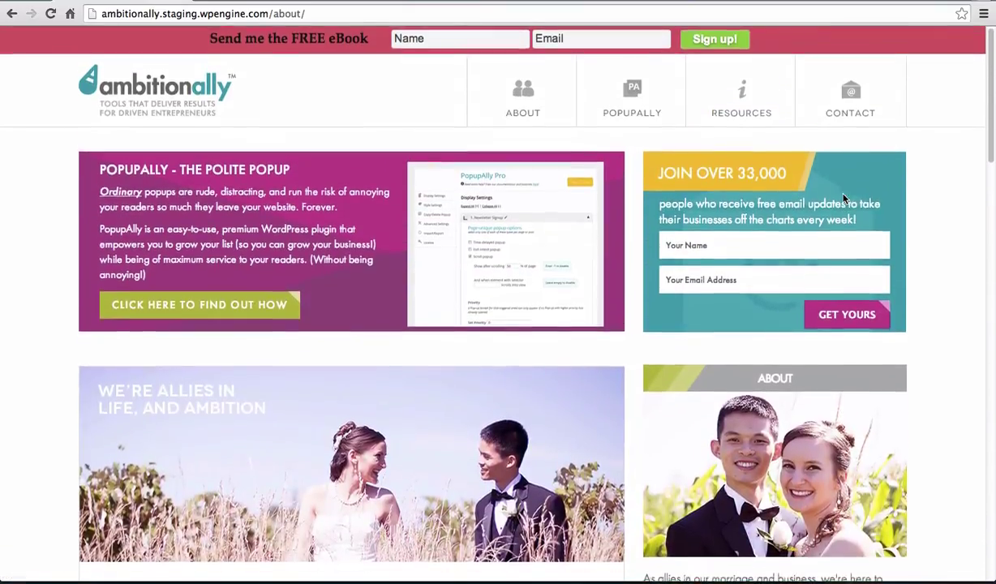
scroll(944, 150, down, 8)
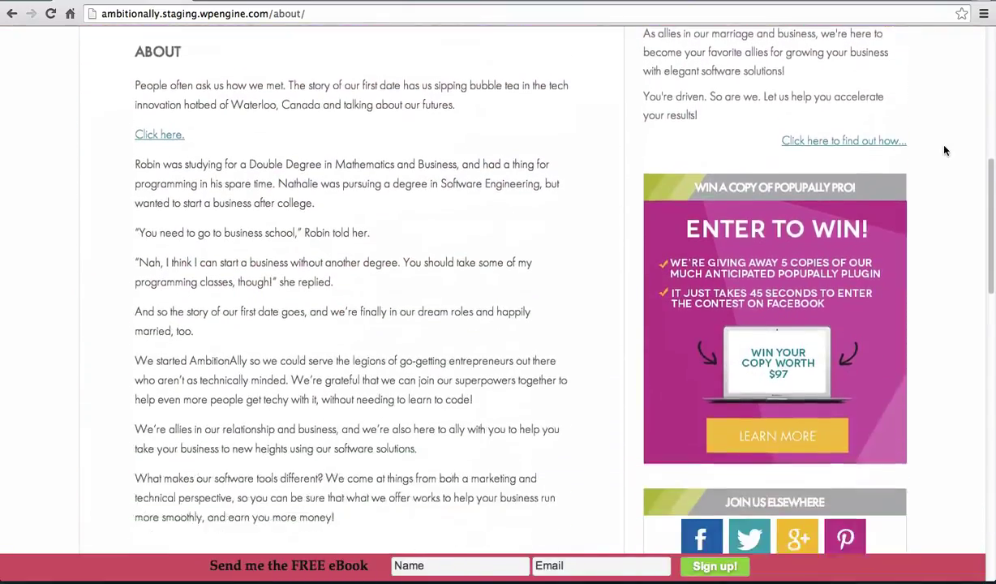
scroll(945, 150, down, 4)
scroll(944, 150, up, 10)
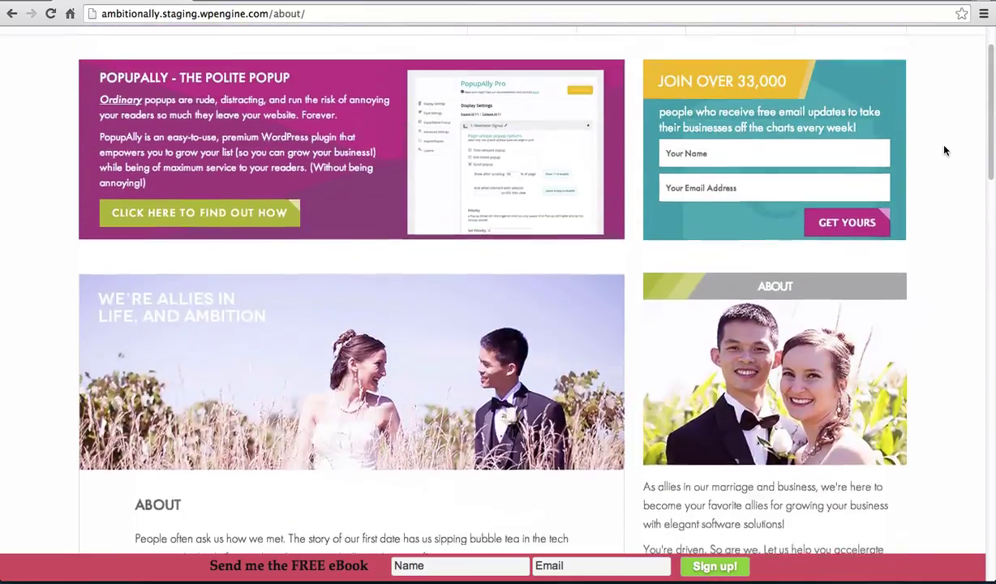
scroll(945, 150, up, 1)
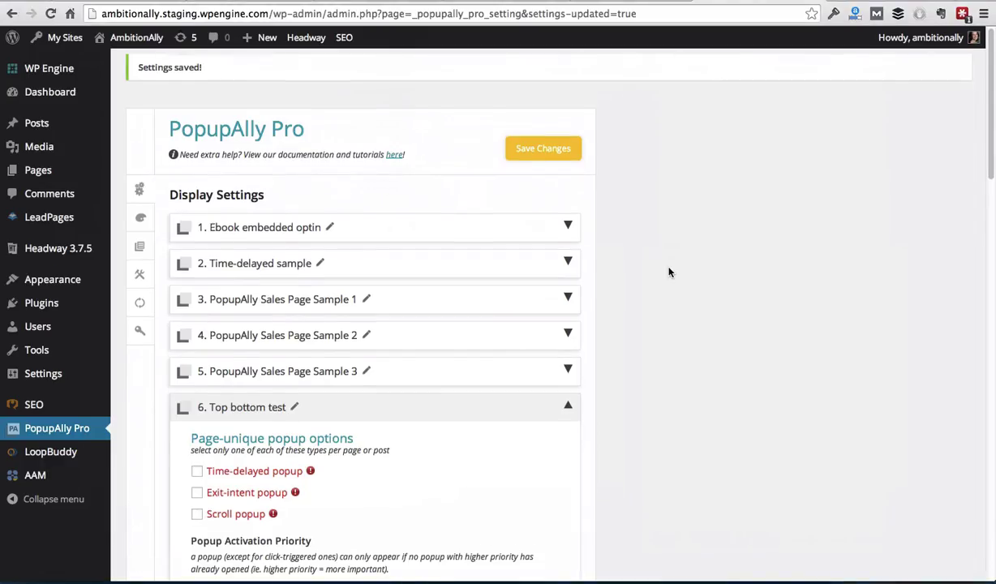
scroll(669, 272, down, 5)
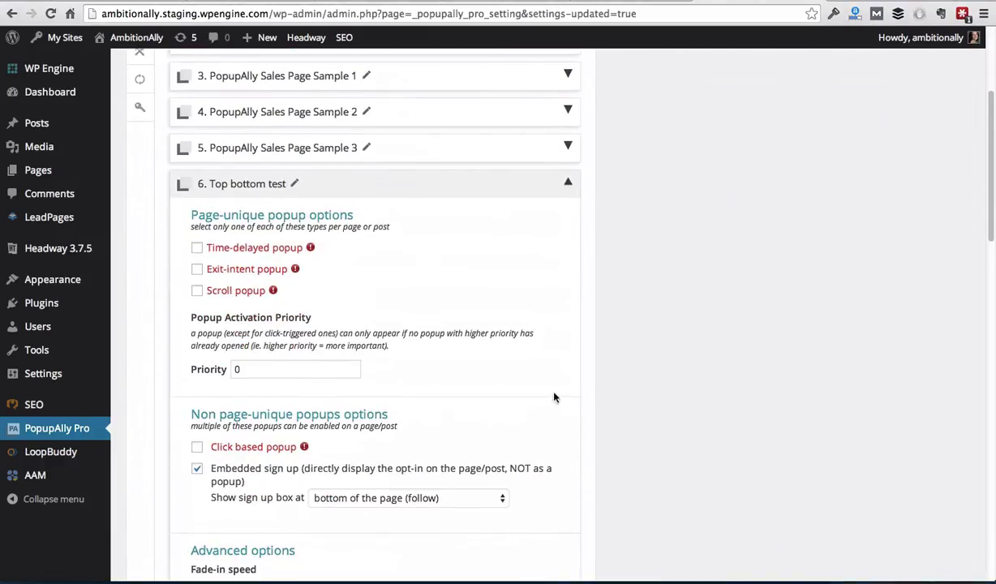
click(447, 499)
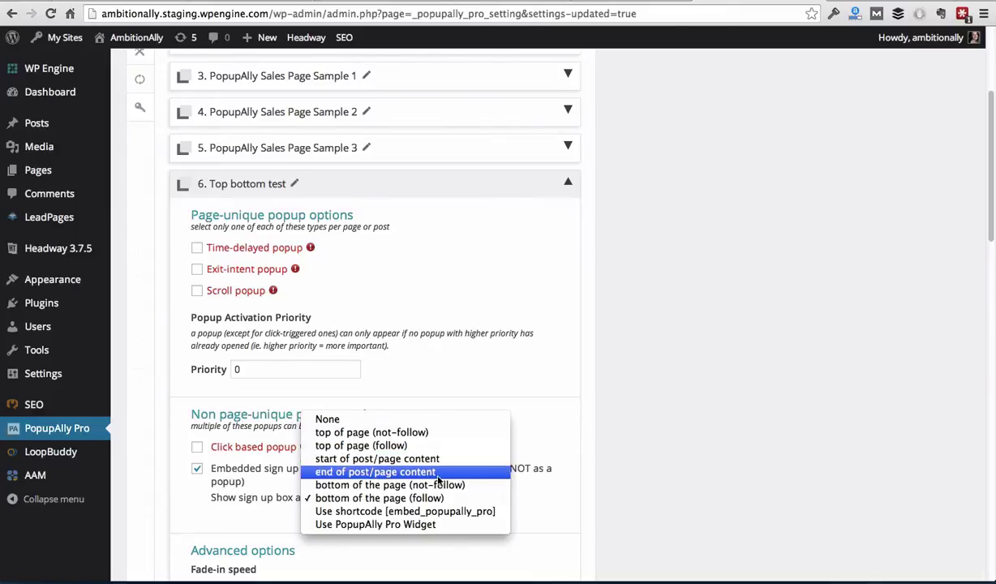
click(614, 411)
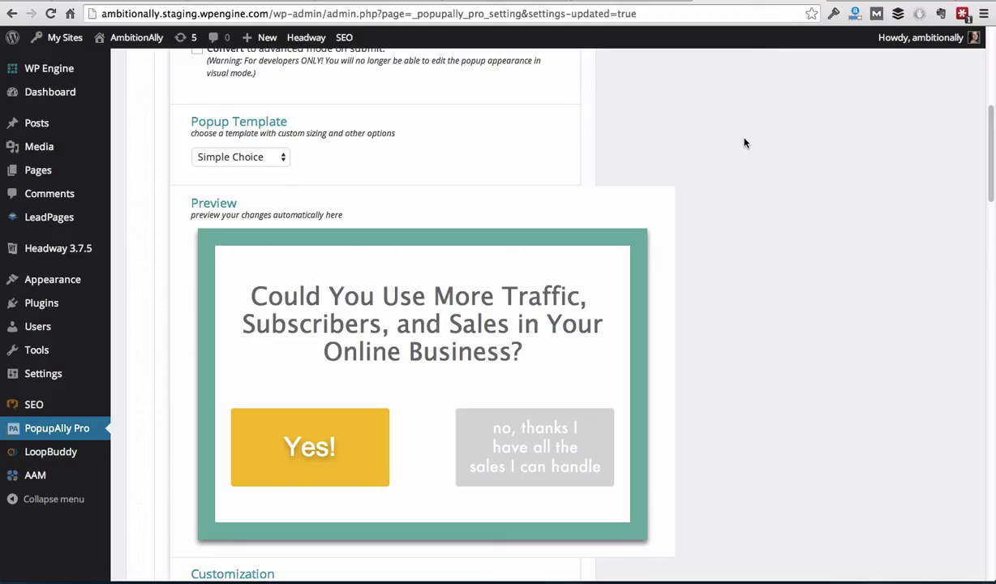
Step: Scroll through the Simple Choice popup's Customization section down to Left Choice Box Text
scroll(740, 143, down, 1)
scroll(745, 142, down, 3)
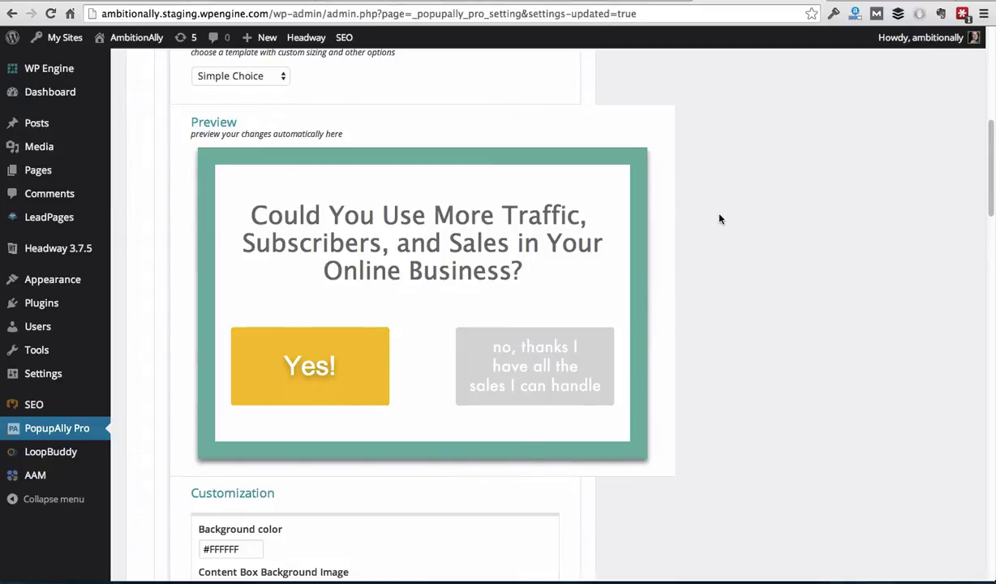
scroll(712, 189, down, 10)
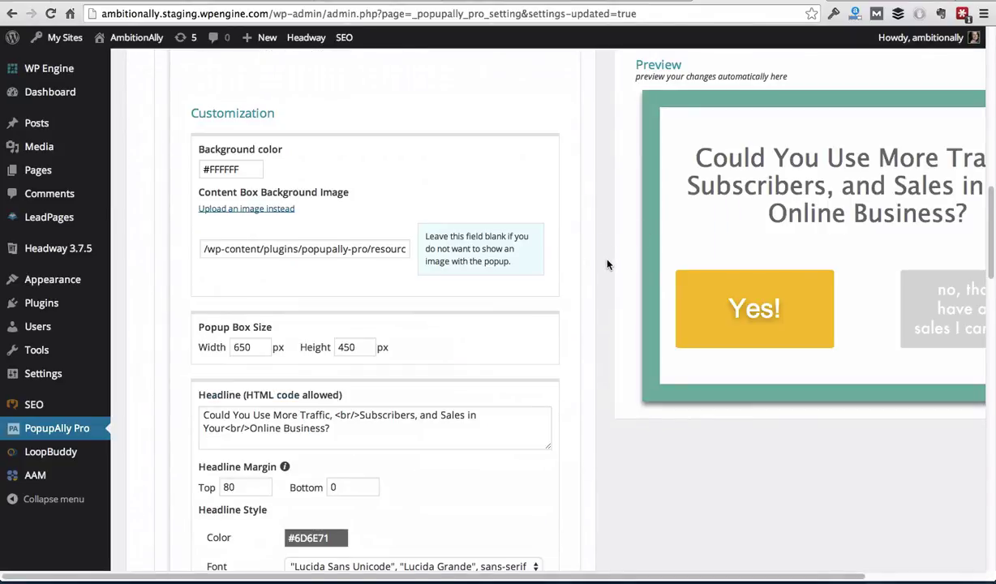
scroll(608, 265, down, 2)
scroll(609, 265, down, 2)
scroll(600, 244, down, 2)
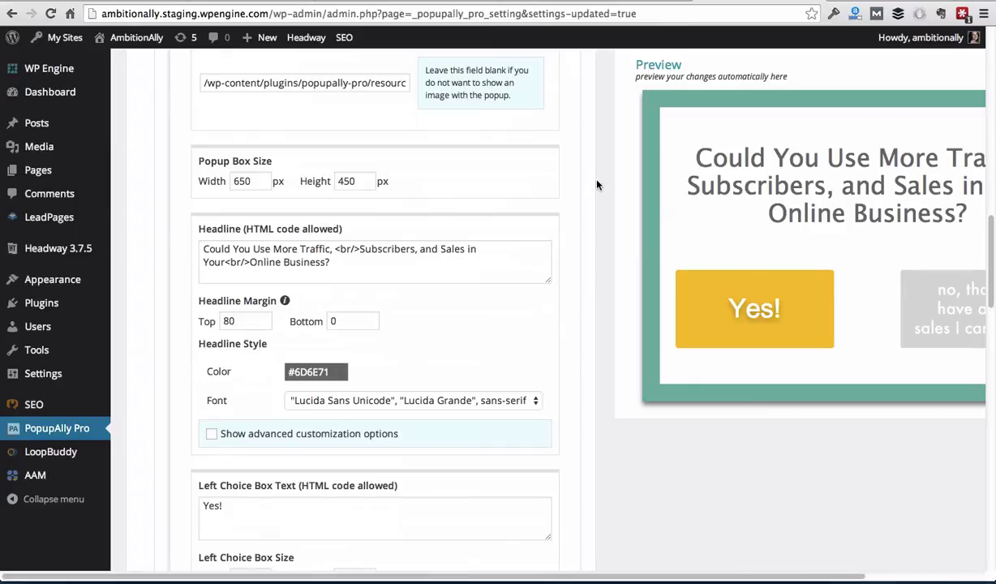
scroll(597, 185, down, 3)
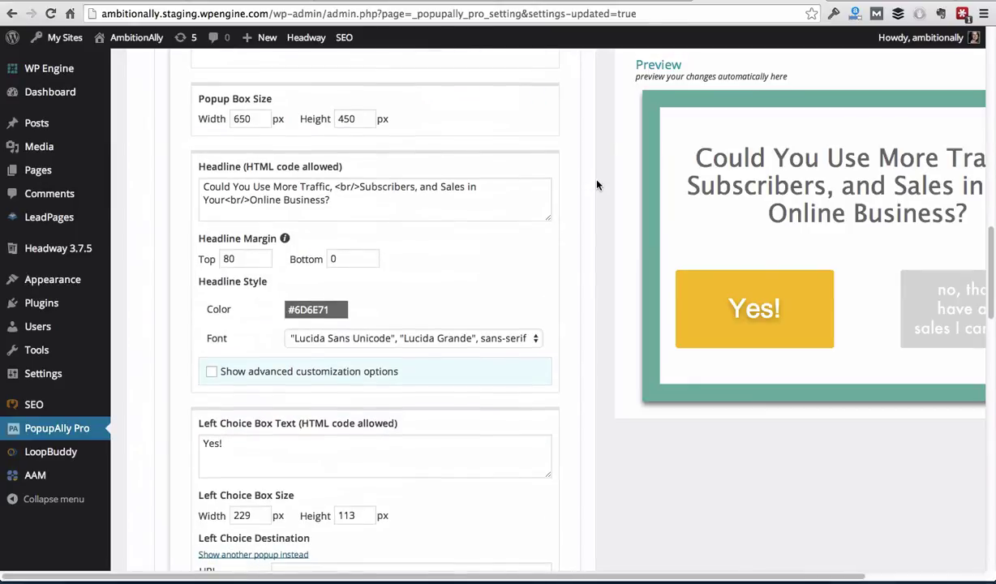
Step: Switch the Yes! left choice destination to 'Show another popup instead', leaving the Popup id blank
scroll(597, 185, down, 2)
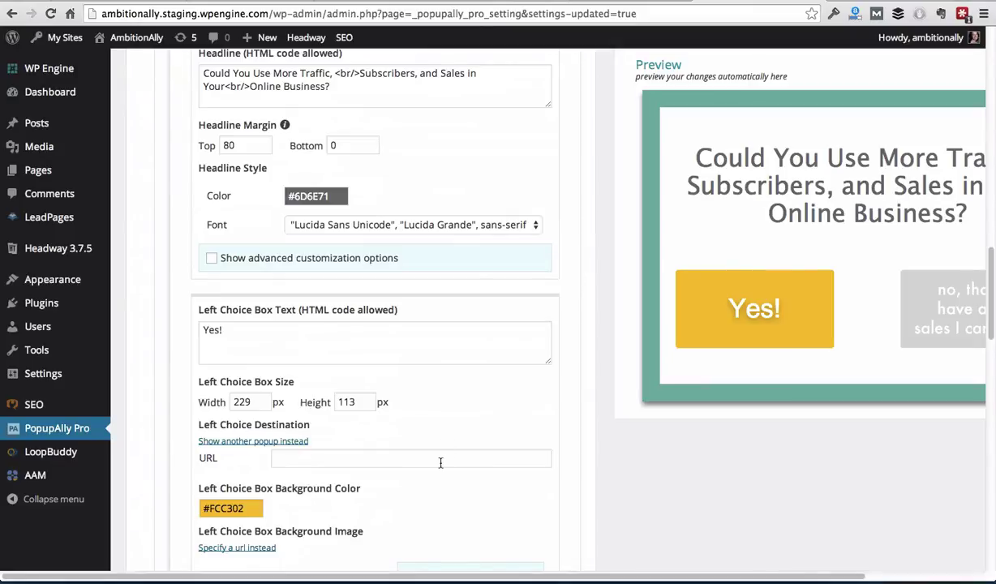
click(293, 442)
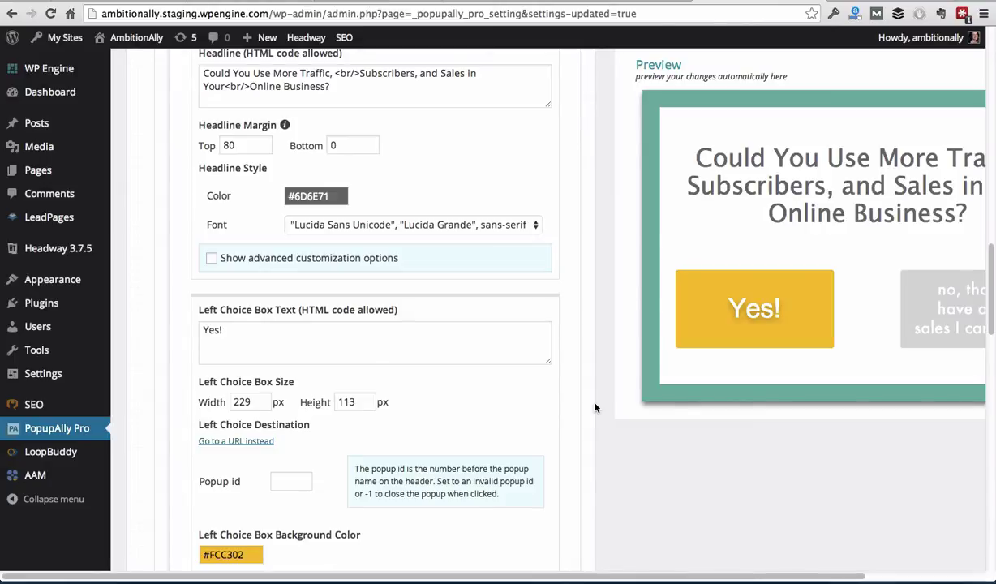
Step: Turn off sitewide display and tick the Creating Membership Sites and E-learning post categories
scroll(594, 408, down, 10)
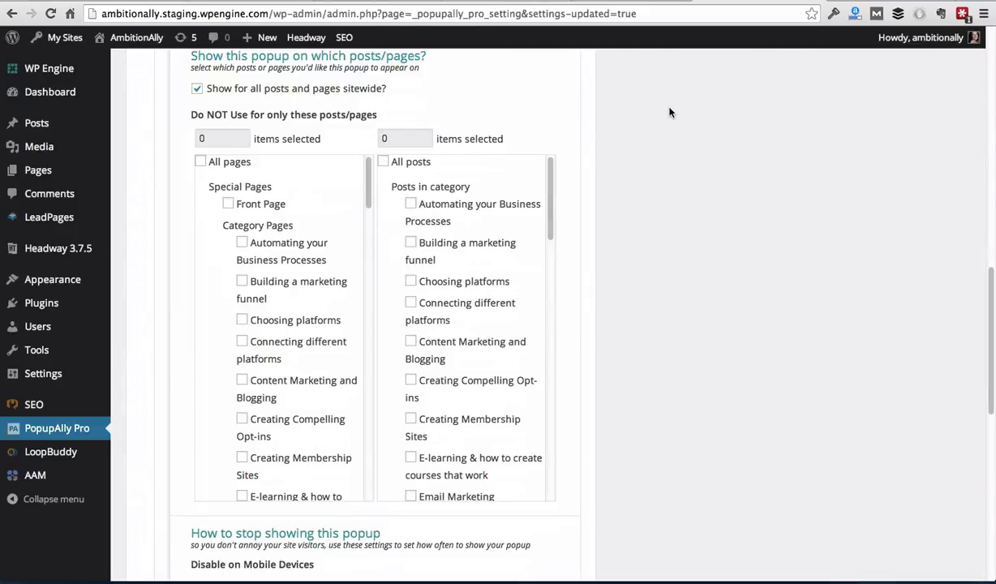
click(196, 89)
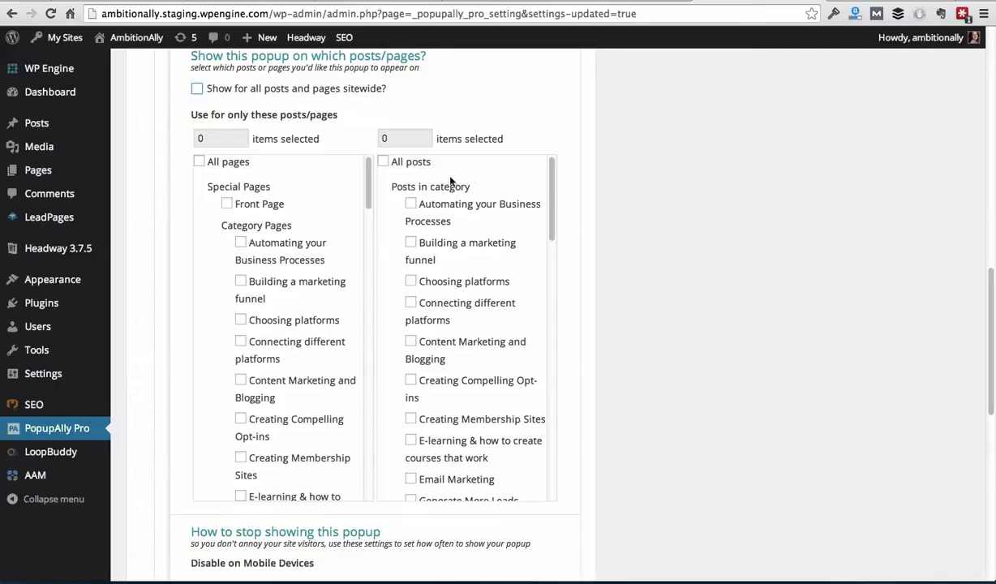
scroll(409, 272, down, 4)
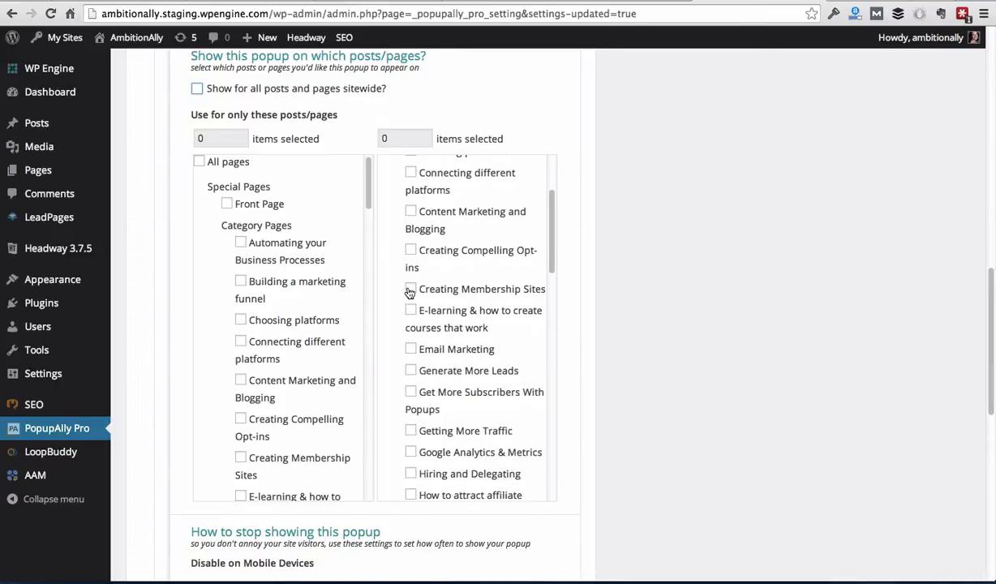
click(411, 289)
click(411, 313)
scroll(256, 260, down, 6)
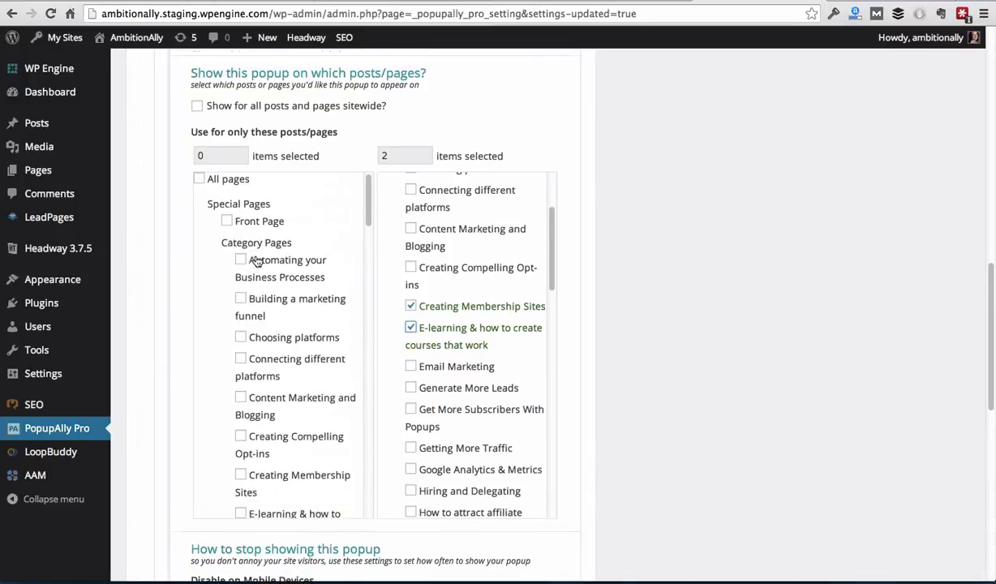